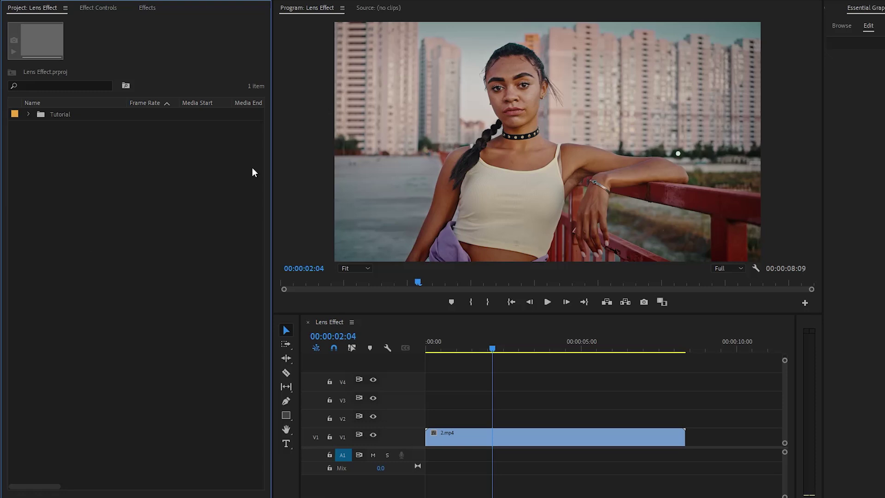
Step: Create a 1920×1080 adjustment layer and place it on V2, trimmed to 2.mp4's full length
mouse_move(486, 348)
left_mouse_down()
mouse_move(474, 351)
mouse_move(512, 354)
mouse_move(492, 354)
left_mouse_up()
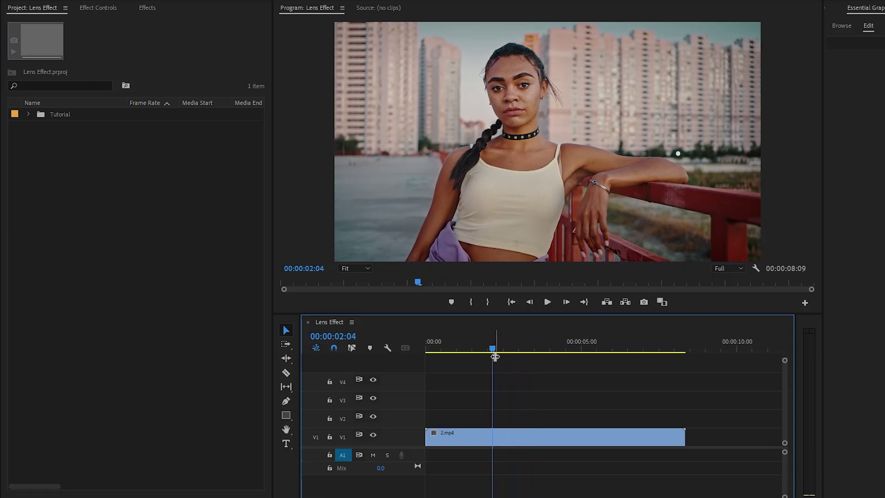
left_click(80, 185)
right_click(80, 181)
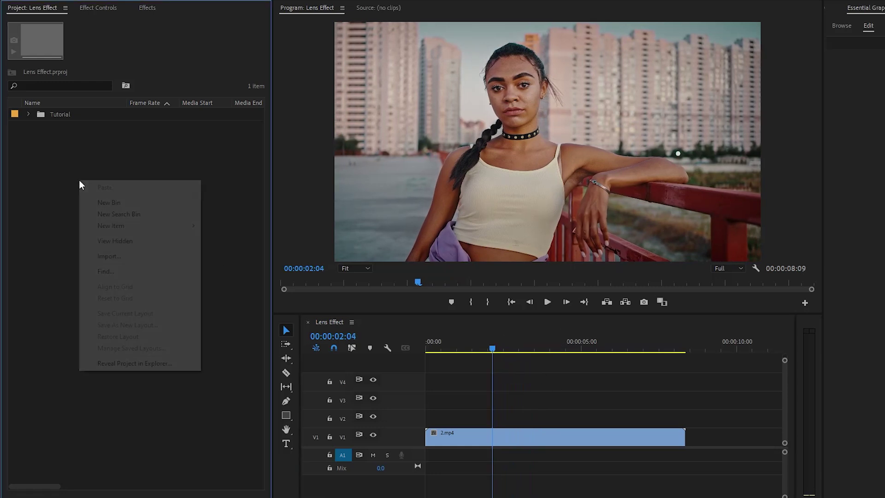
mouse_move(170, 224)
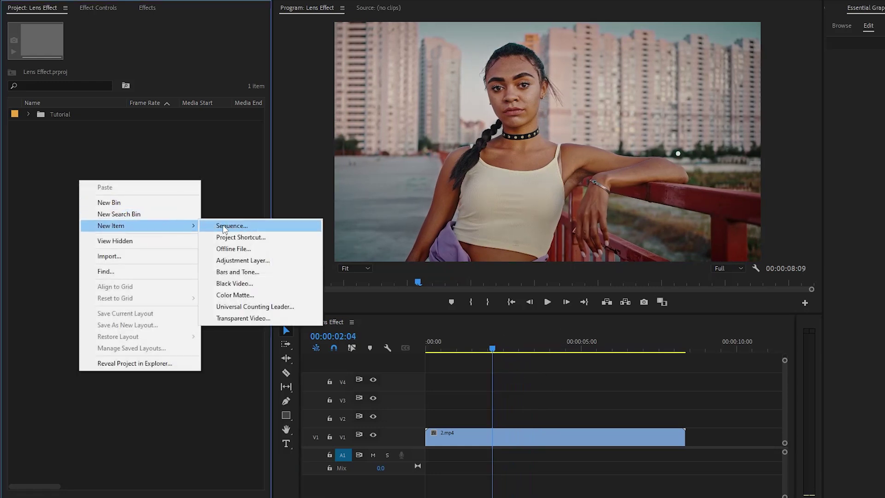
left_click(254, 260)
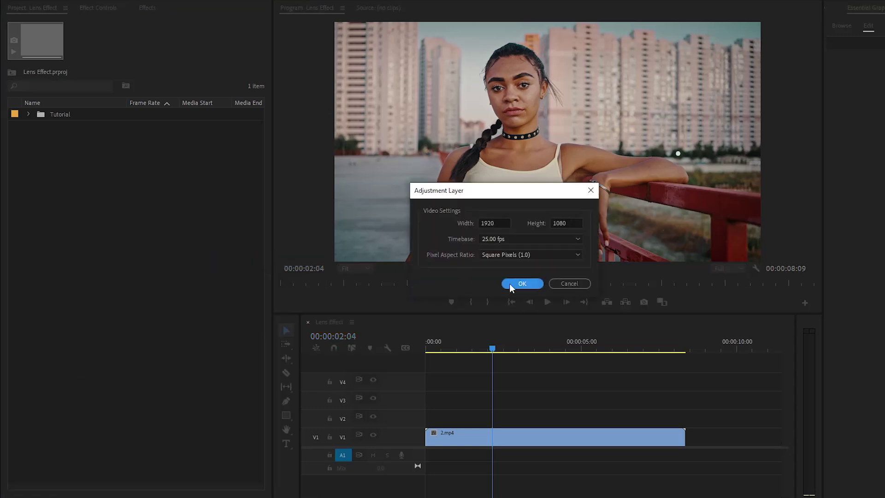
left_click(516, 282)
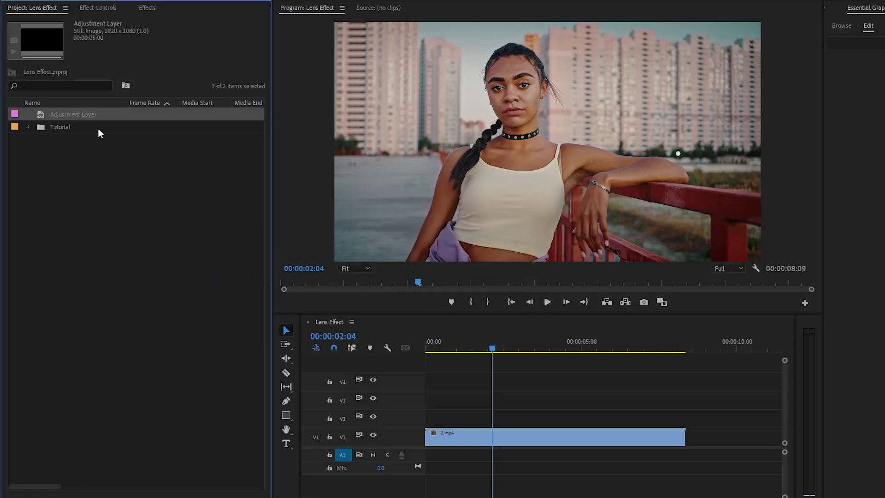
left_click_drag(51, 113, 413, 414)
left_click_drag(580, 420, 685, 420)
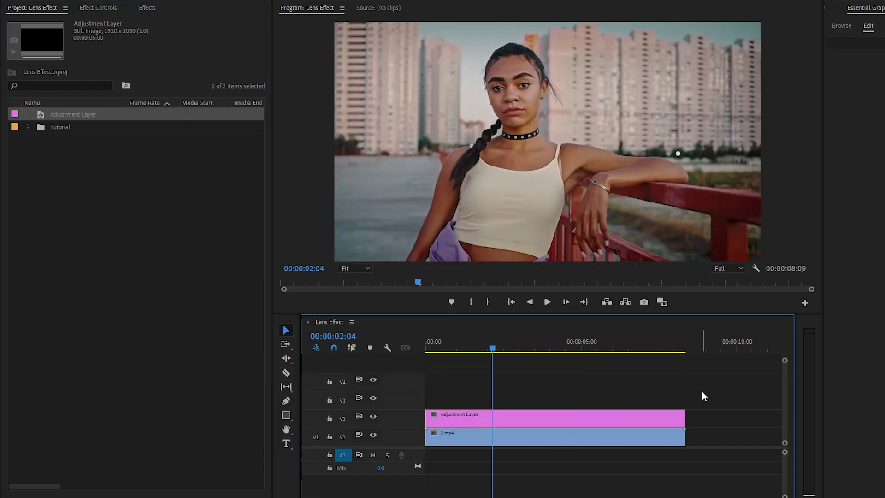
Step: Apply Lumetri Color to the V2 adjustment layer and expand its Basic Correction settings
left_click(148, 8)
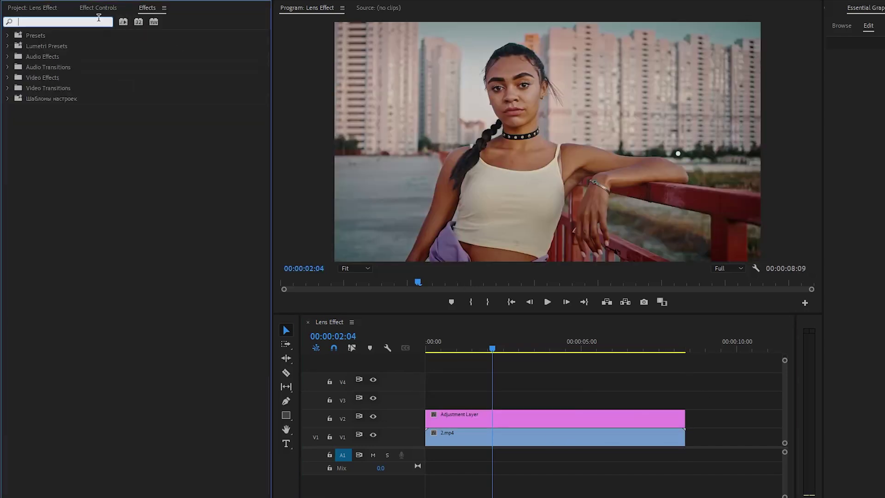
type("Lumetri colo")
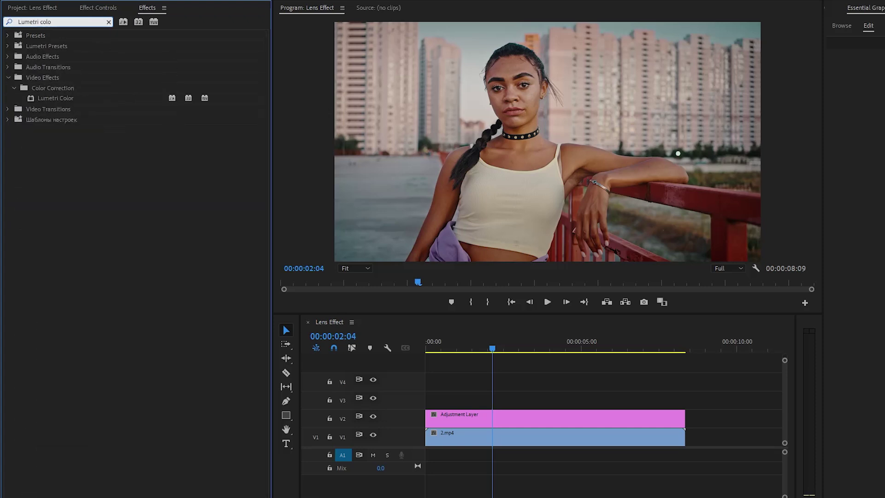
left_click_drag(59, 100, 463, 416)
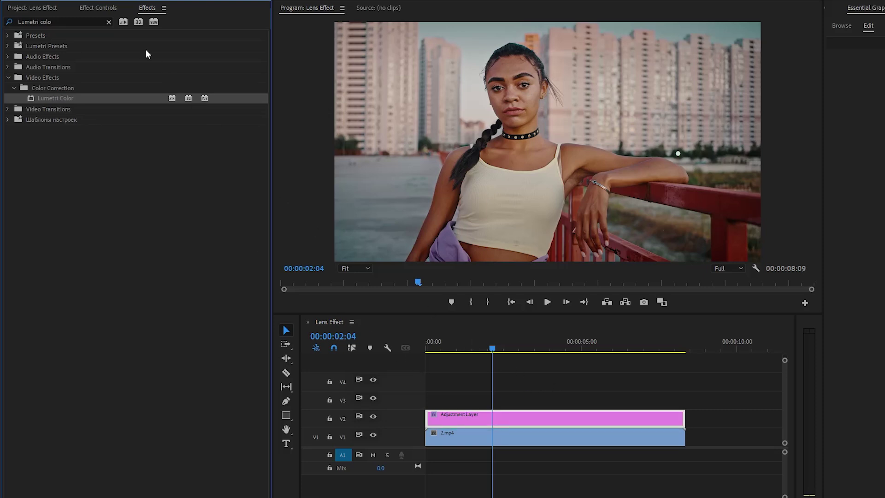
left_click(110, 10)
left_click(62, 193)
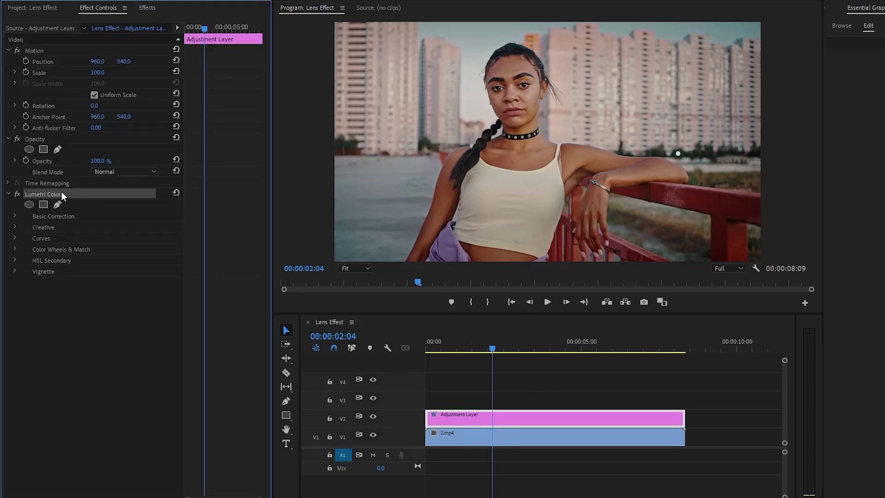
left_click(15, 215)
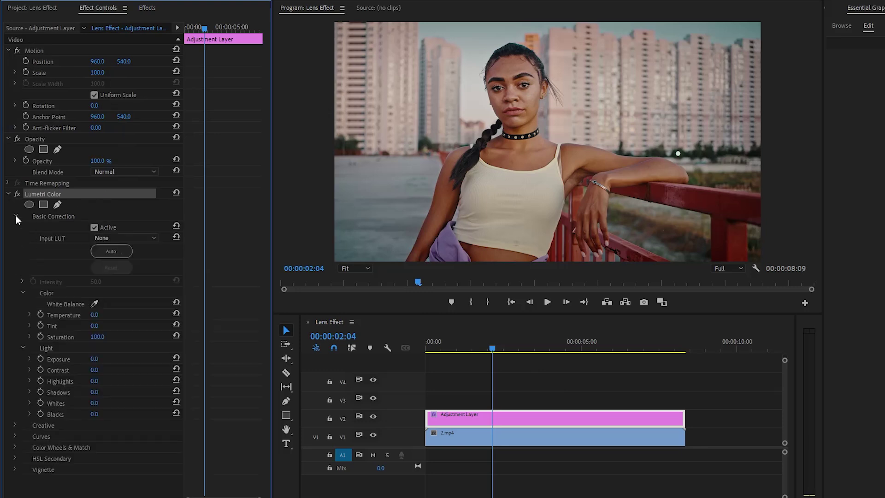
Step: Set Temperature to -32.2, Saturation to 59 and Exposure to -0.3
left_click(76, 314)
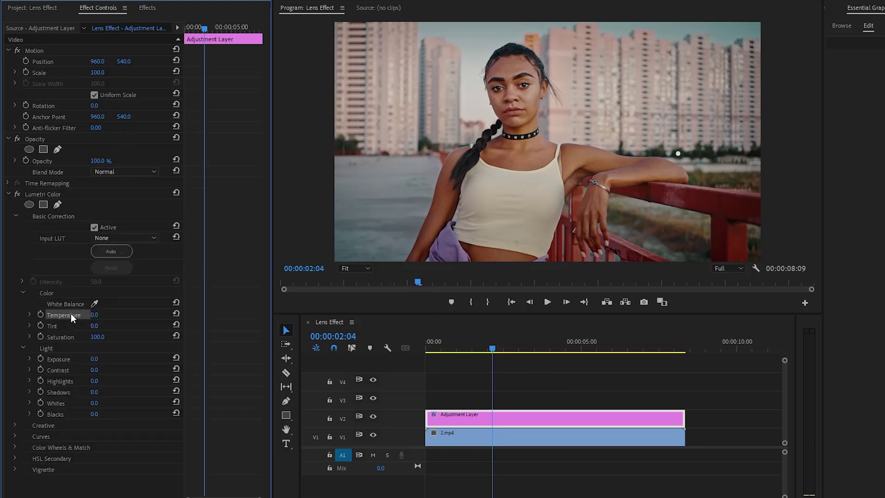
left_click(94, 315)
type("-32.2")
key("Return")
left_click(97, 336)
type("59")
key("Return")
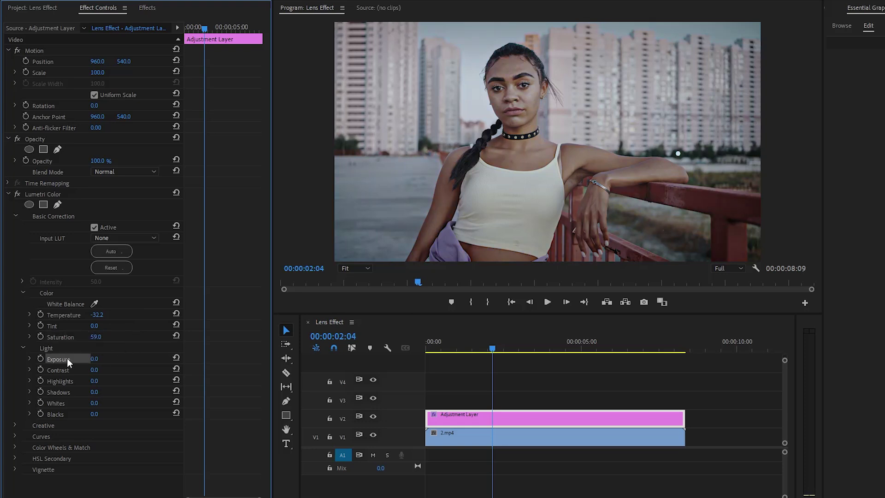
type("-0.3")
key("Return")
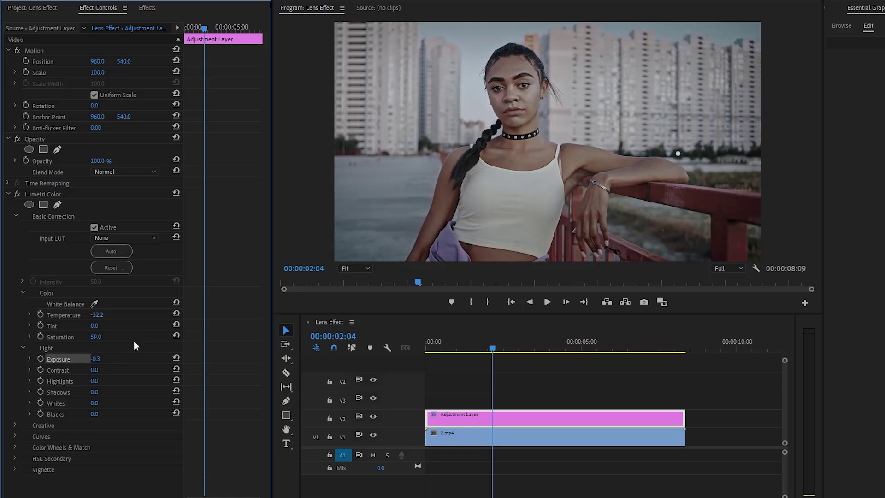
Step: Place a second adjustment layer on V3, extended to the clip's end
left_click(46, 8)
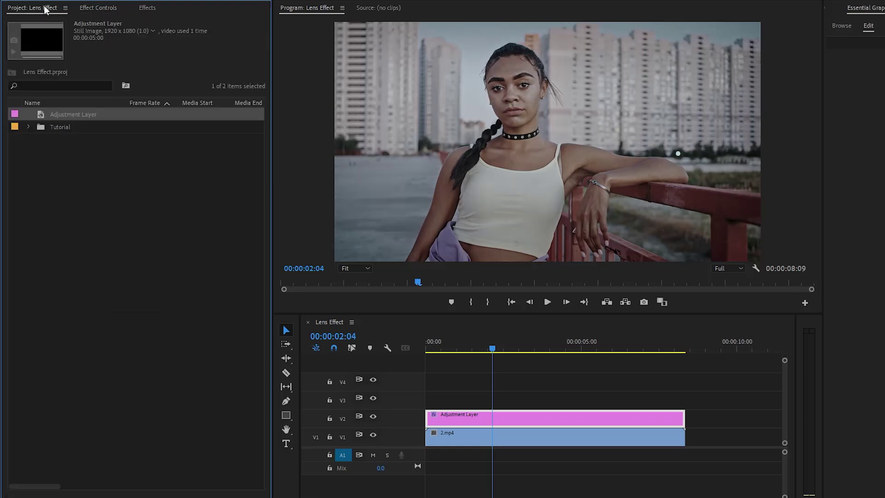
left_click_drag(58, 114, 449, 396)
left_click_drag(574, 401, 685, 401)
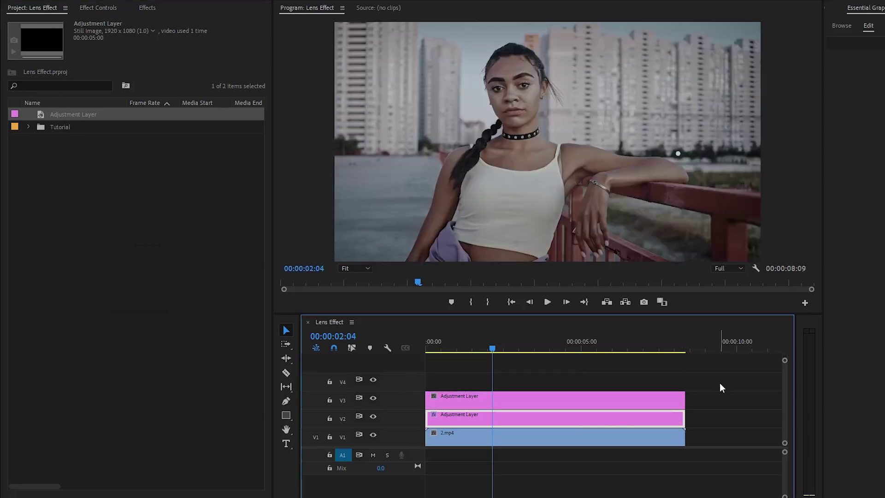
Step: Apply the Tint and Emboss effects to the V3 adjustment layer
left_click(147, 7)
left_click(109, 22)
left_click(92, 21)
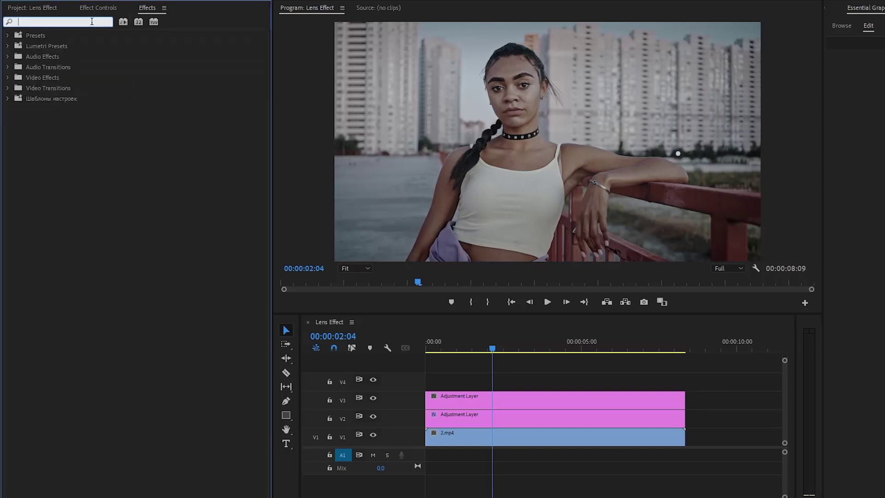
type("tint")
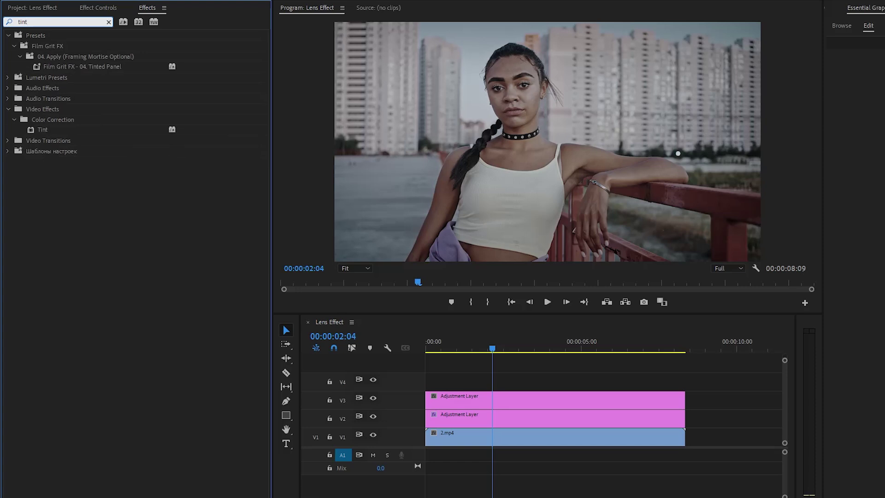
left_click_drag(43, 129, 466, 399)
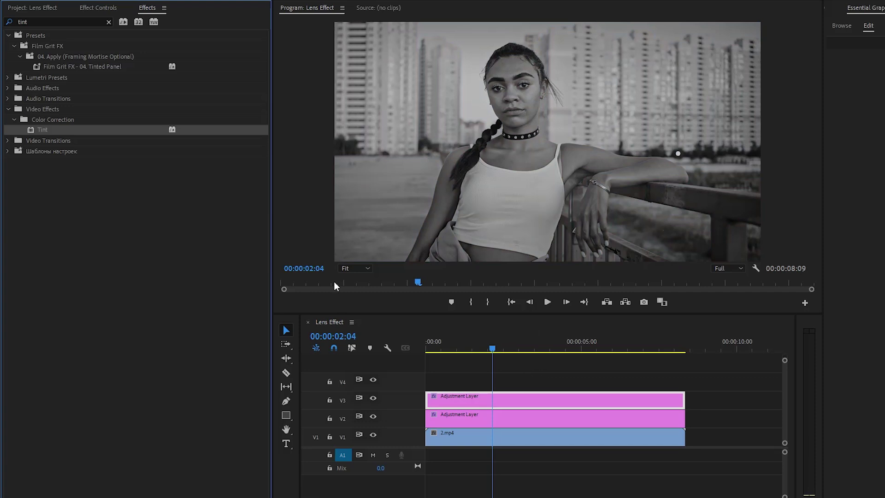
left_click(109, 22)
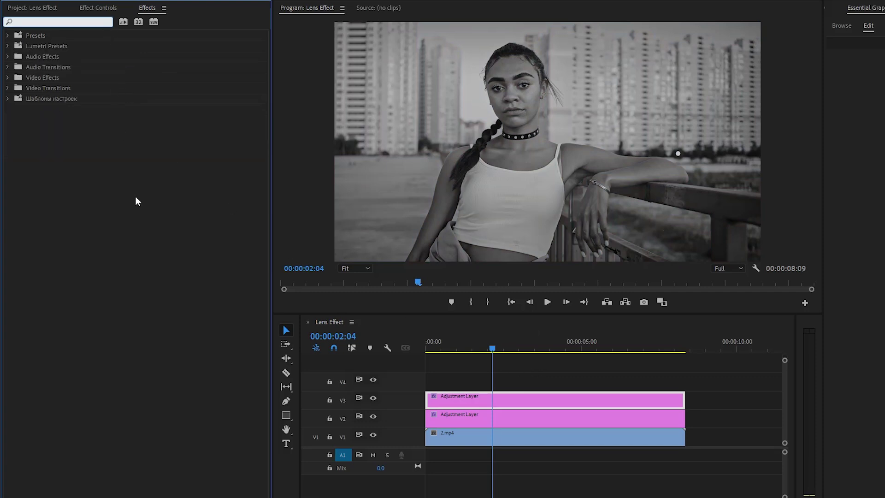
type("emboss")
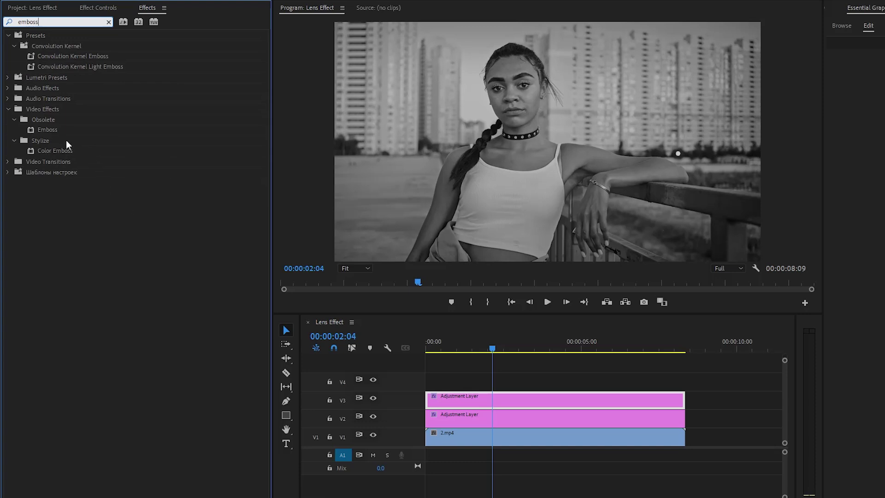
left_click_drag(48, 129, 532, 398)
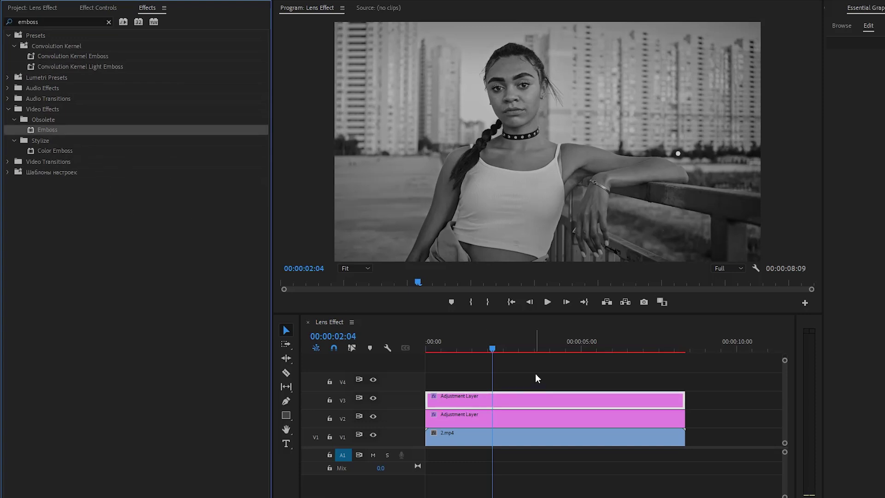
Step: Apply Gaussian Blur to the V3 adjustment layer
left_click(109, 22)
type("G")
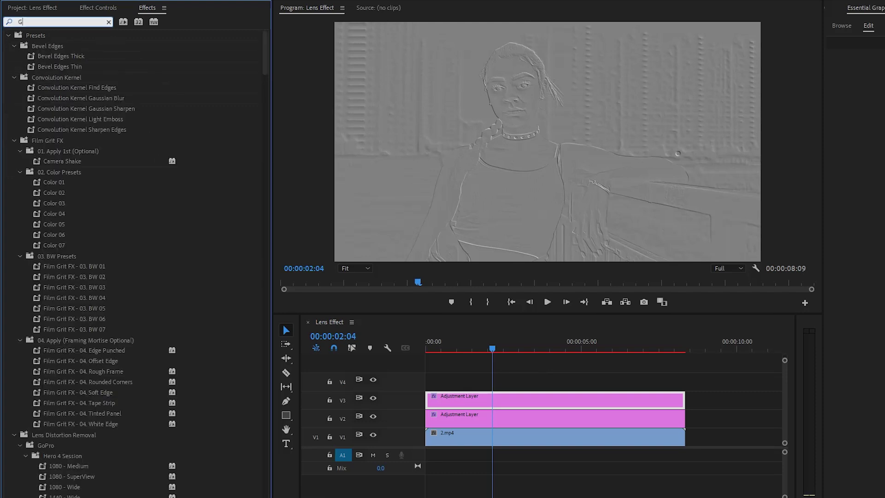
type("aus")
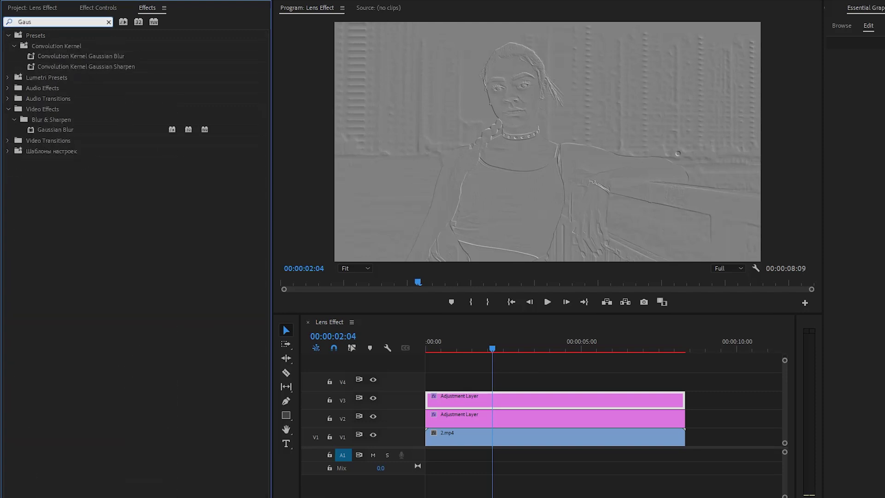
left_click_drag(59, 128, 509, 388)
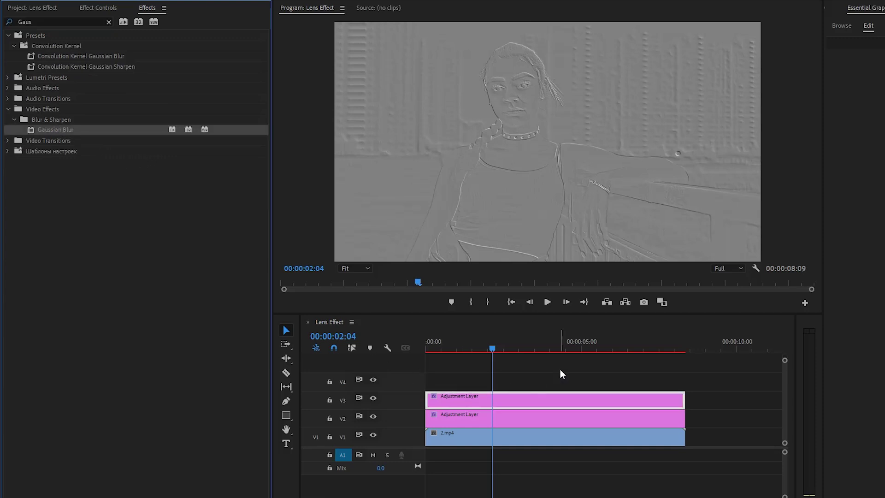
Step: Set the V3 layer's Opacity blend mode to Hard Light
left_click(99, 8)
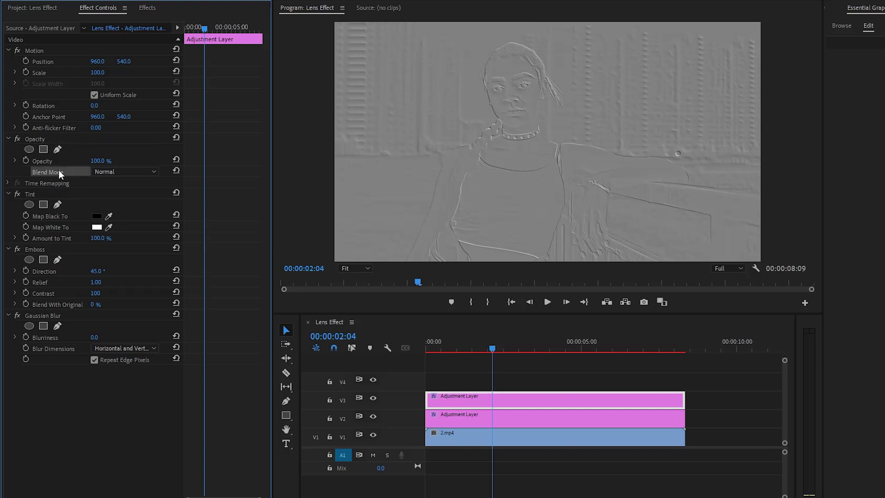
left_click(115, 172)
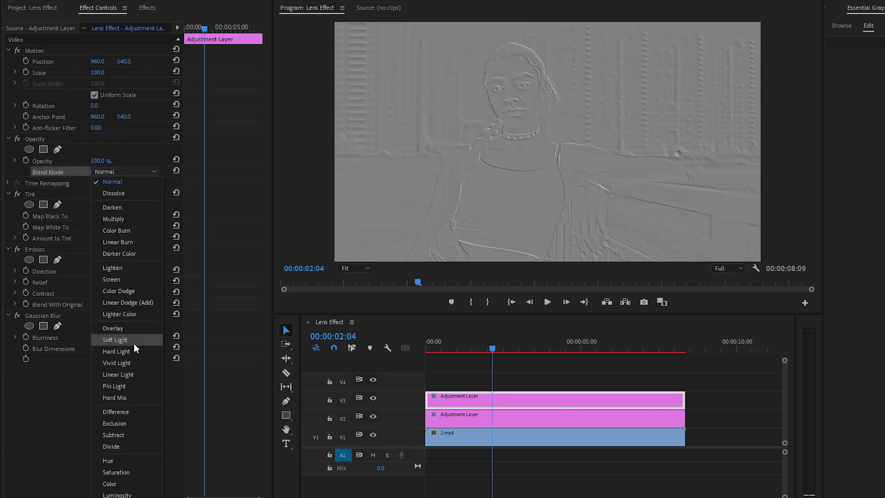
left_click(150, 355)
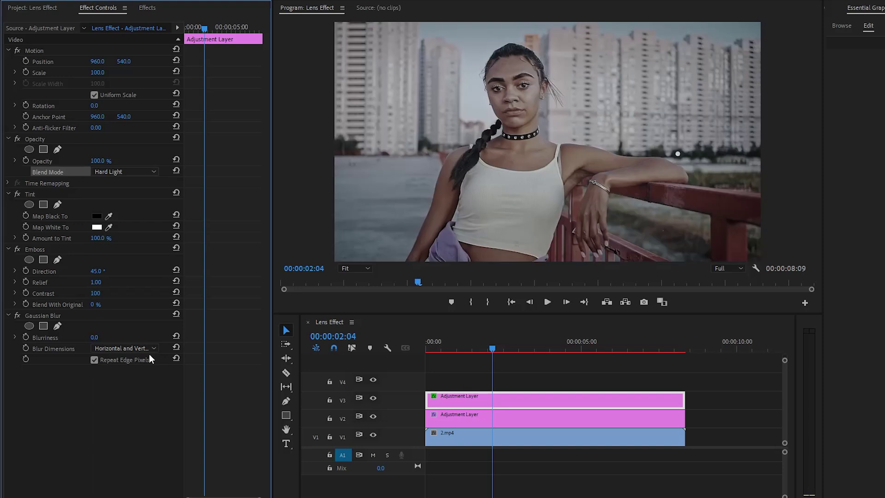
left_click(42, 194)
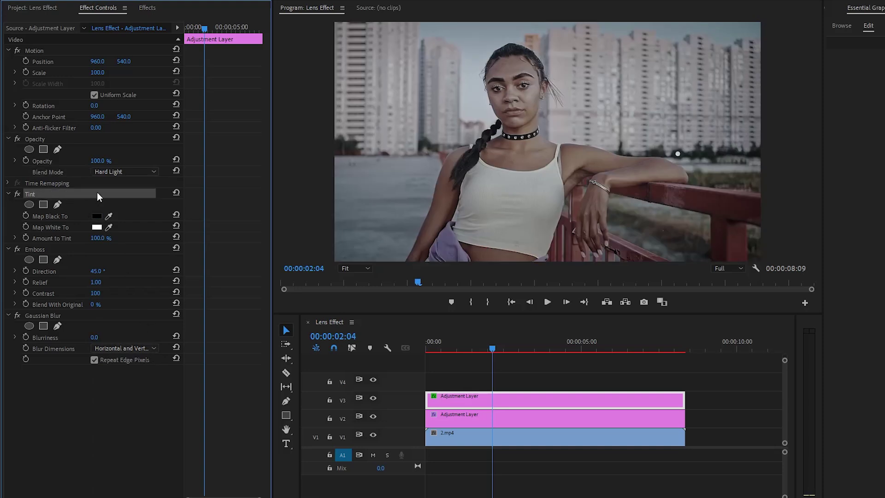
Step: Set Tint's Map Black To colour to red, FF0000
left_click(54, 216)
left_click(96, 216)
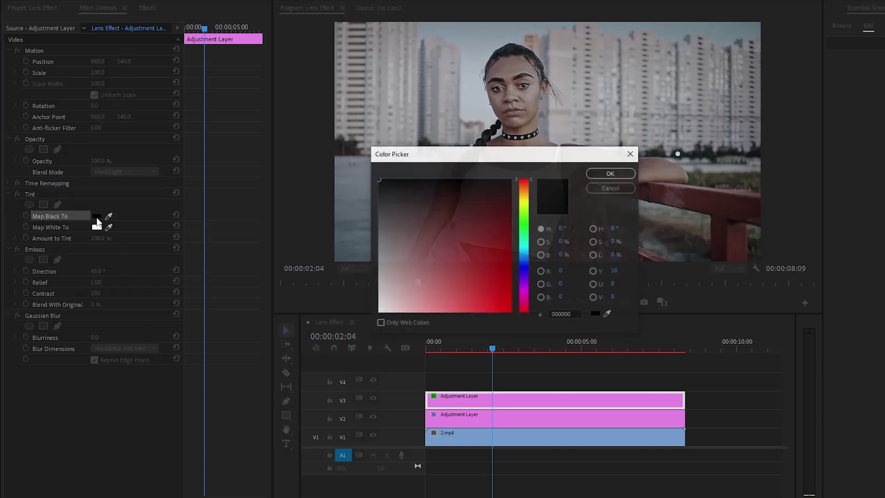
left_click(564, 315)
type("FF0000")
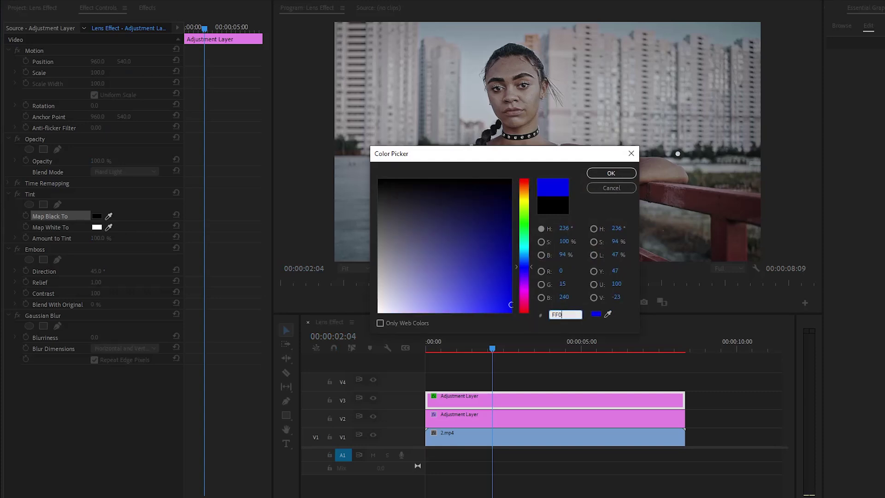
left_click(605, 178)
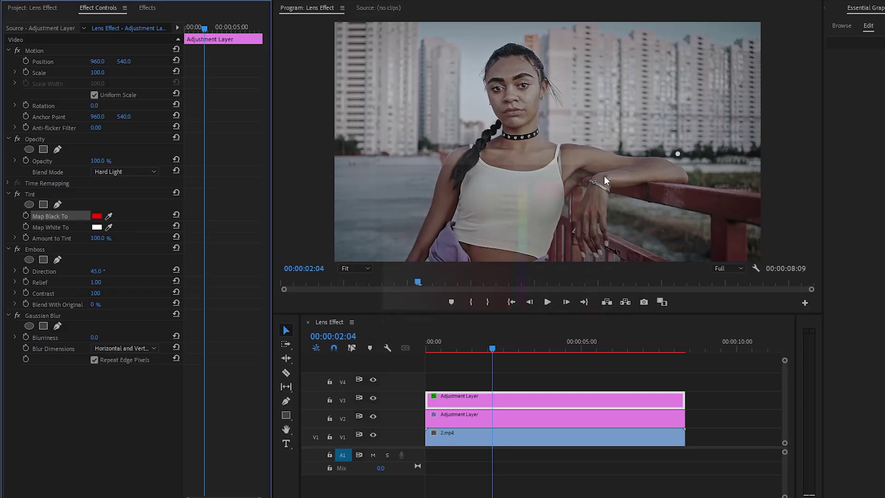
Step: Enter blue hex 0066FF for Tint's Map White To colour
left_click(57, 228)
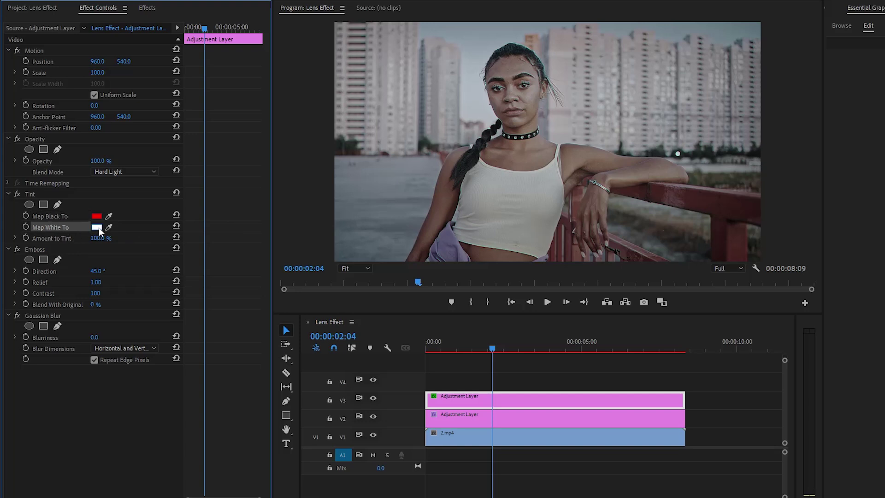
left_click(96, 227)
left_click(549, 311)
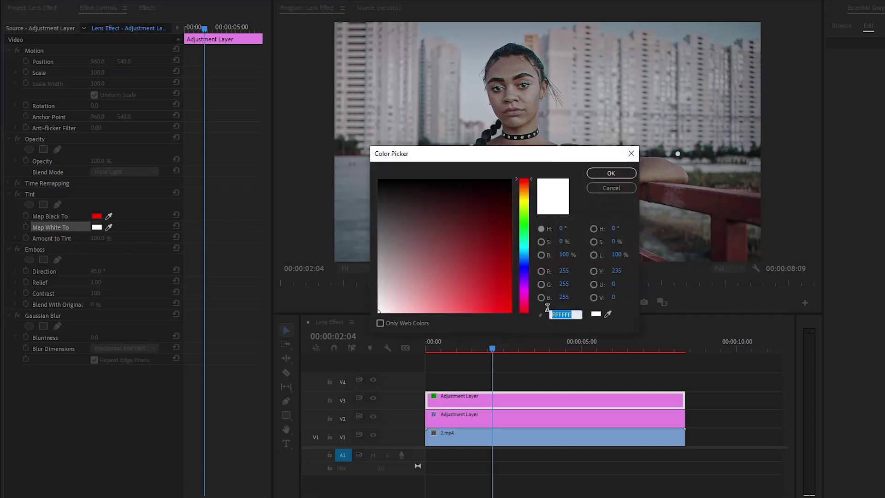
type("0066FF")
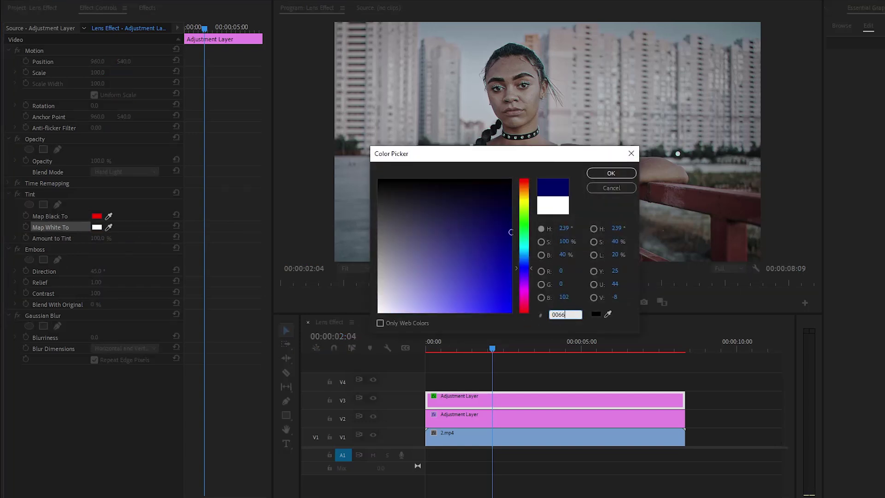
Step: Confirm the blue white mapping, then set Emboss Direction 149°, Relief 7, Contrast 110
left_click(607, 174)
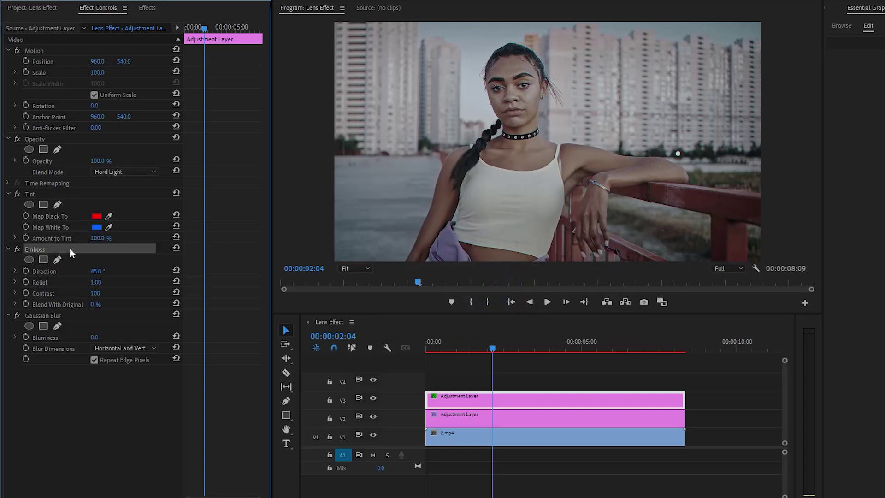
left_click(97, 271)
type("149")
key("Return")
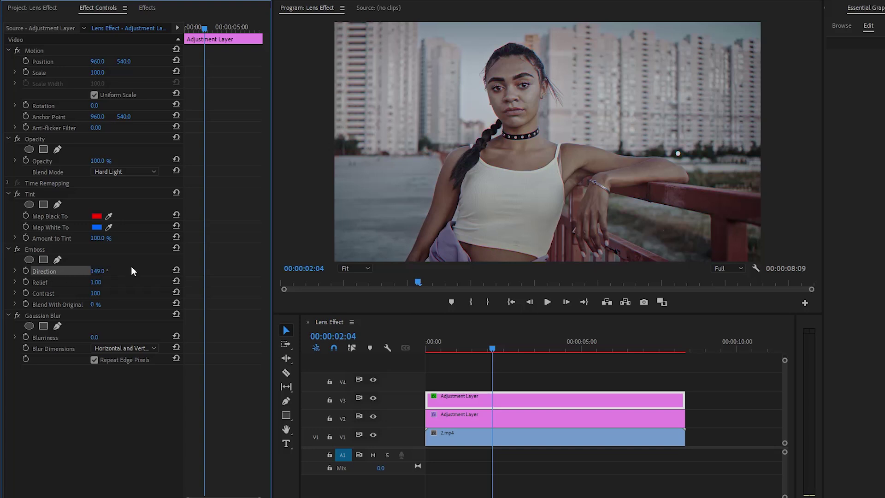
left_click(97, 282)
type("7")
key("Return")
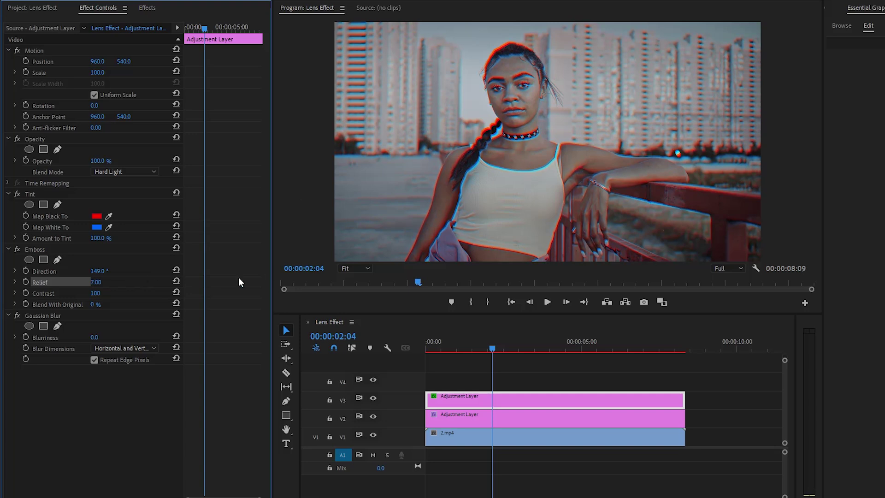
left_click(61, 299)
left_click(95, 293)
type("110")
key("Return")
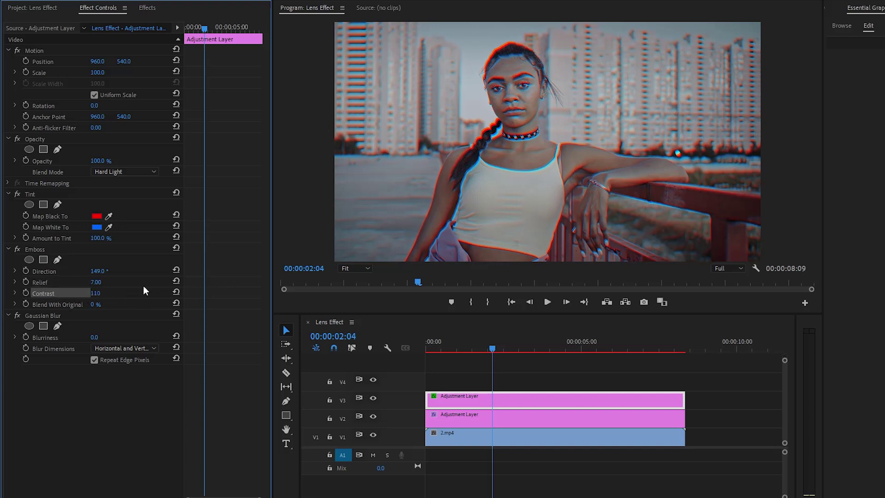
Step: Set Gaussian Blur Blurriness to 50 with Vertical blur dimensions
left_click(92, 317)
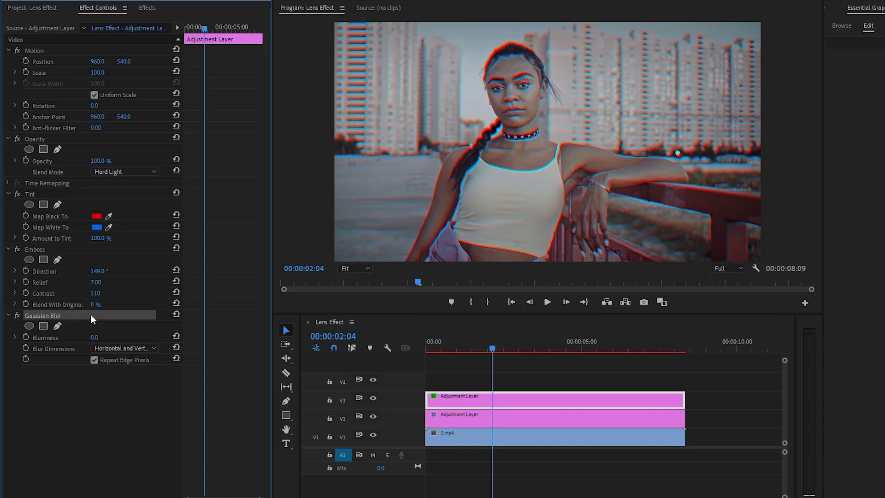
left_click(52, 340)
left_click(94, 337)
type("50")
key("Return")
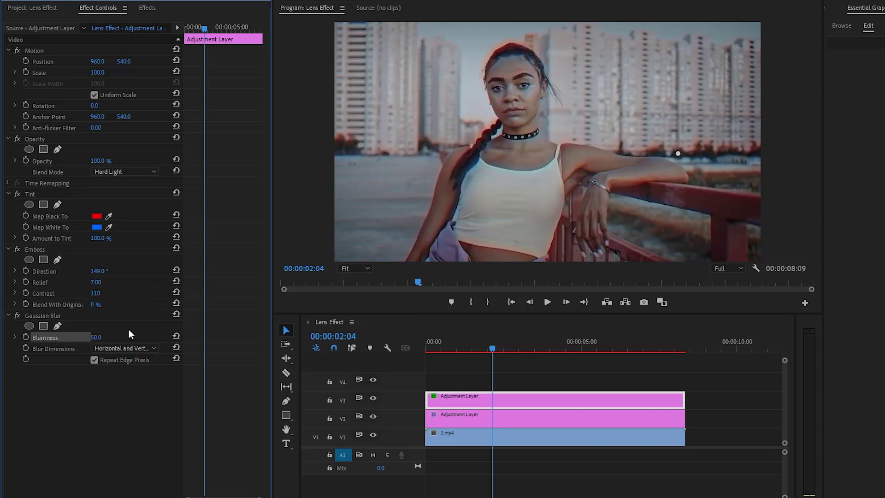
left_click(58, 349)
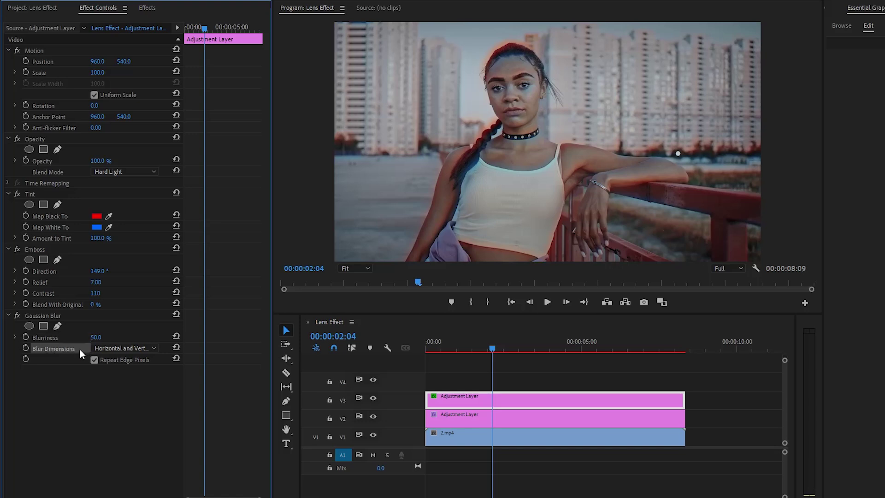
left_click(122, 349)
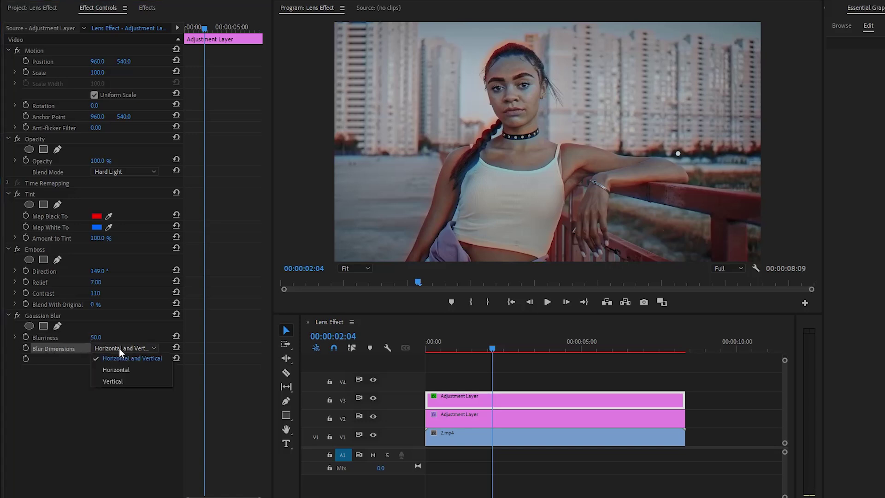
left_click(131, 386)
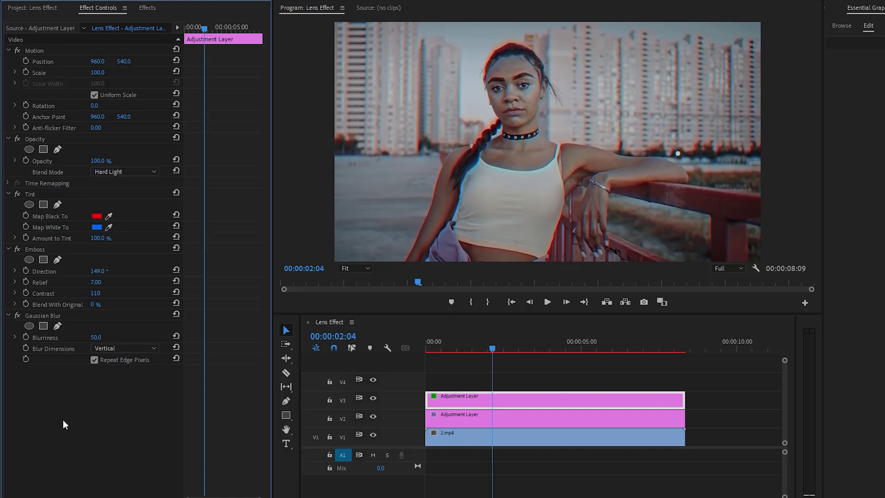
left_click(33, 9)
Step: Add a third adjustment layer on V4, extended to the clip's end
left_click_drag(62, 114, 439, 383)
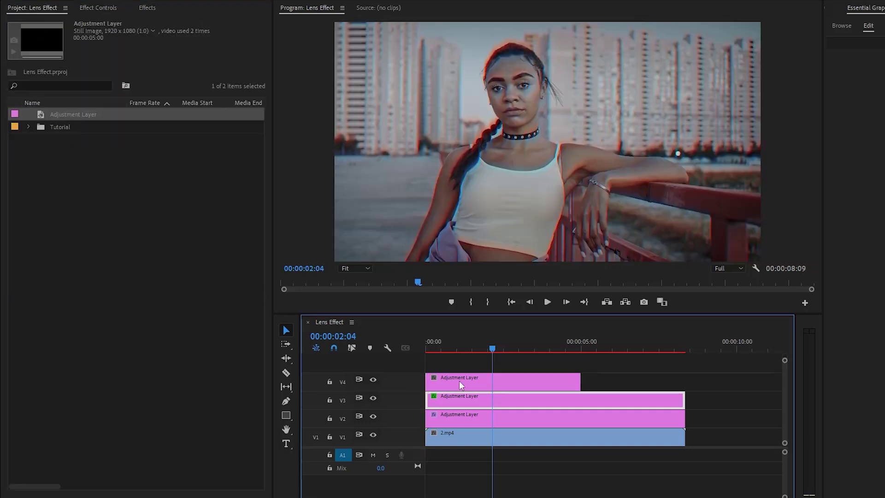
left_click_drag(580, 381, 679, 380)
left_click(730, 377)
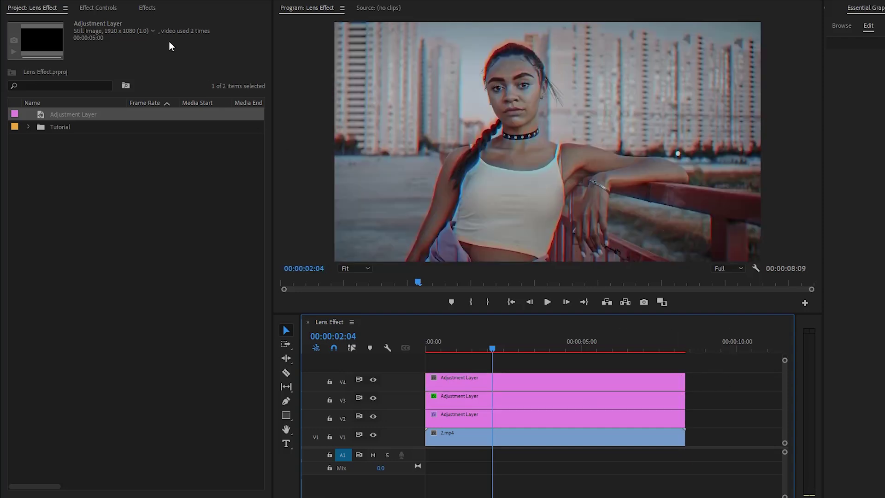
Step: Apply Lens Distortion from Video Effects > Distort to the V4 adjustment layer
left_click(147, 8)
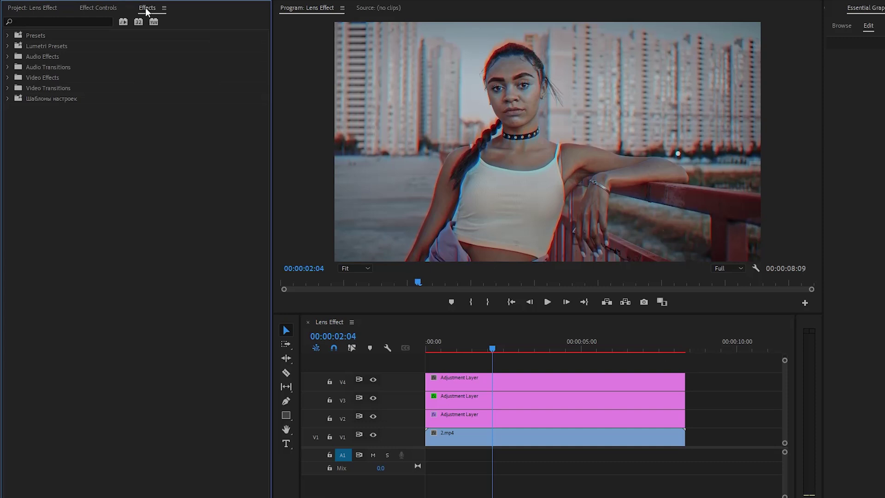
left_click(48, 79)
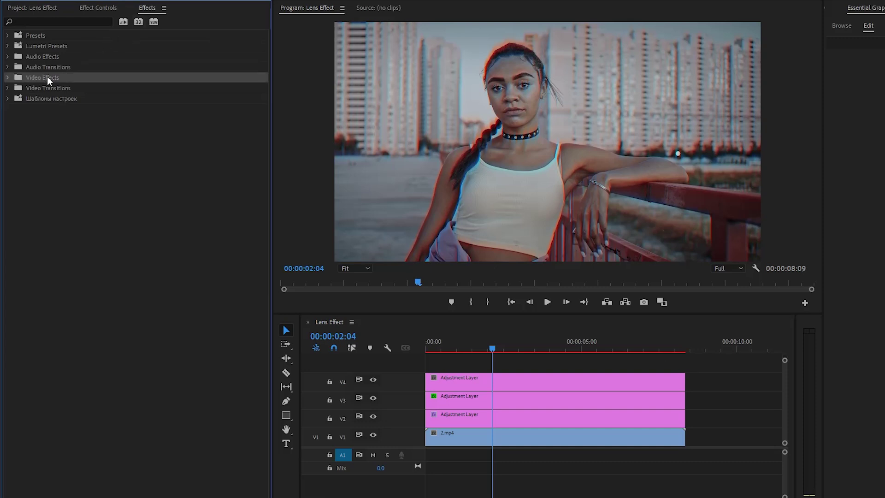
left_click(7, 78)
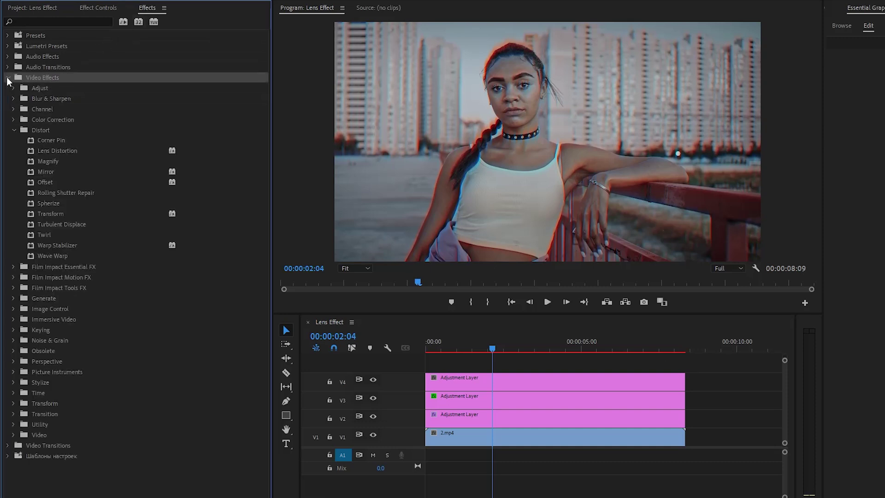
left_click(45, 130)
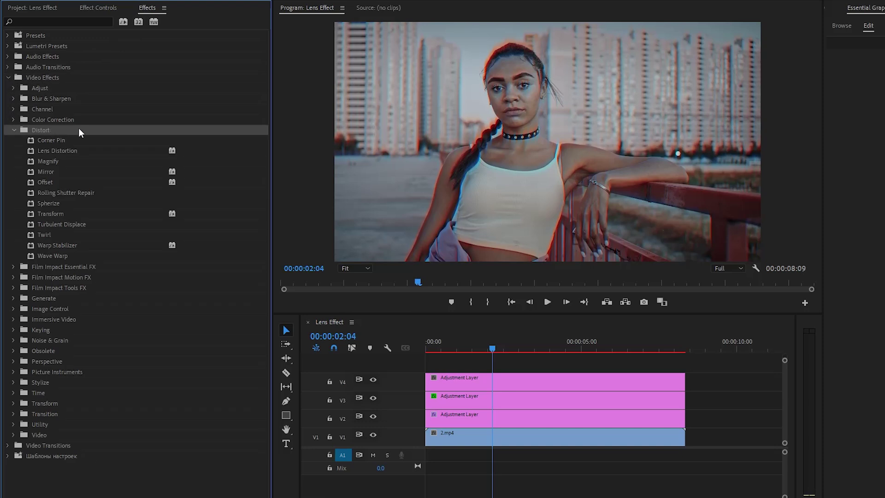
left_click_drag(72, 150, 453, 382)
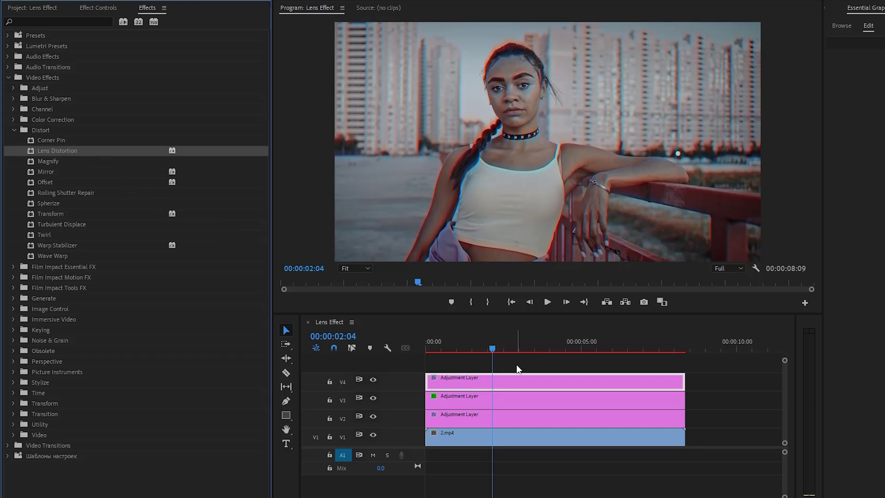
left_click(108, 9)
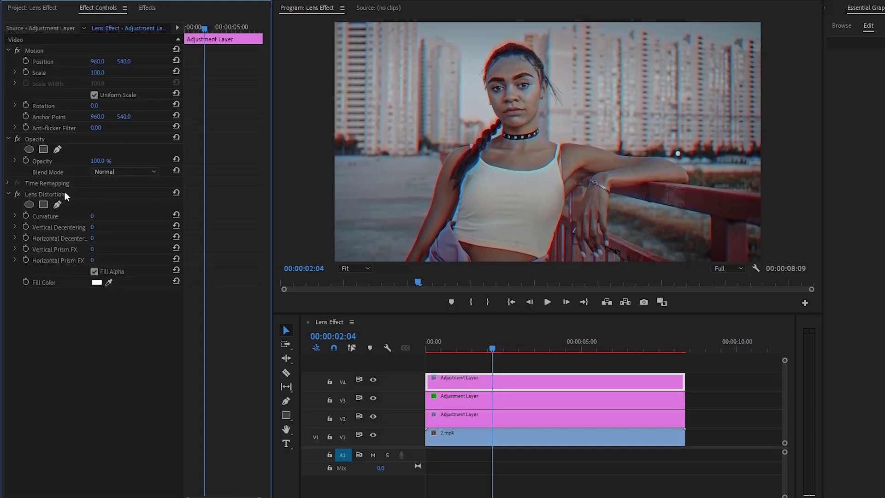
Step: Add an ellipse mask to Lens Distortion and drag its edges out around the woman's head and torso
left_click(106, 194)
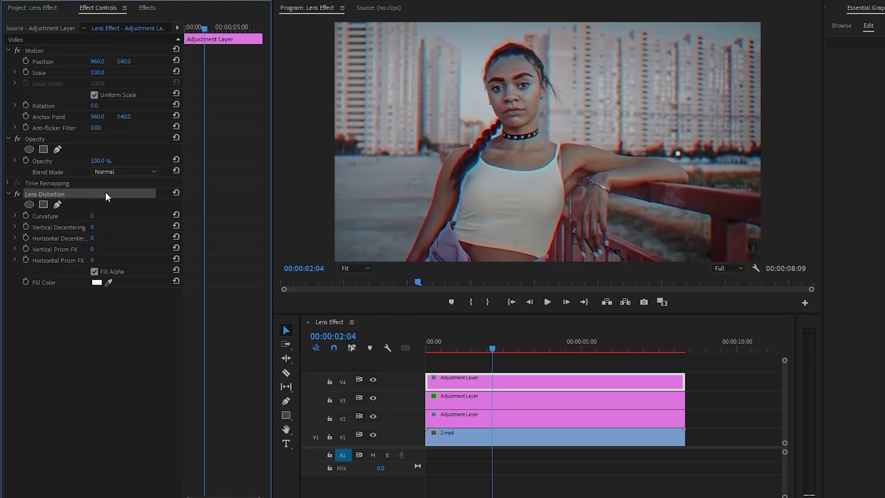
left_click(30, 204)
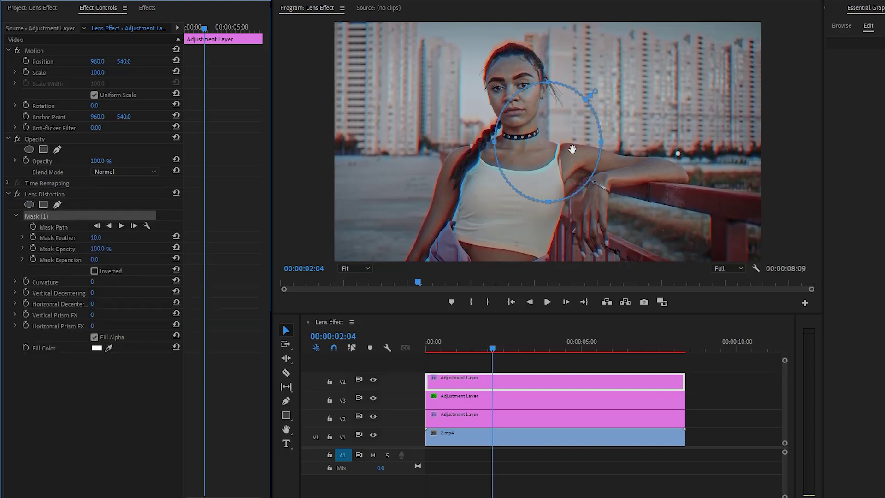
left_click_drag(495, 143, 419, 152)
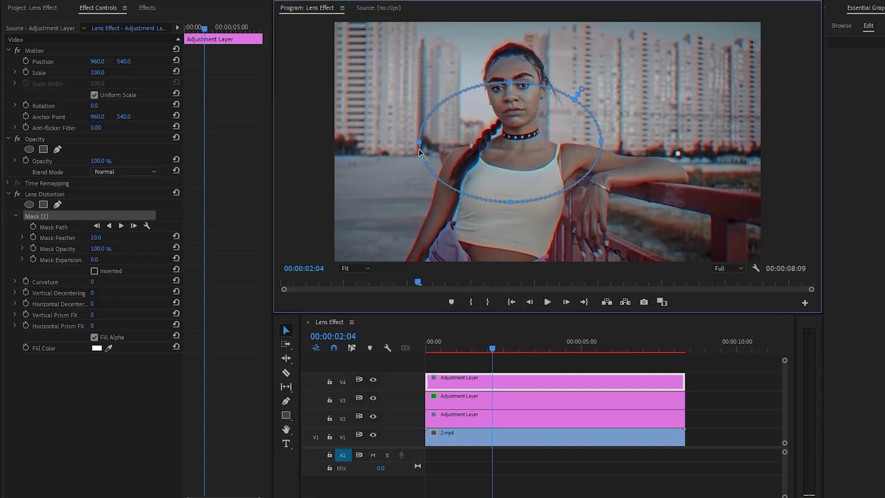
left_click_drag(601, 142, 677, 142)
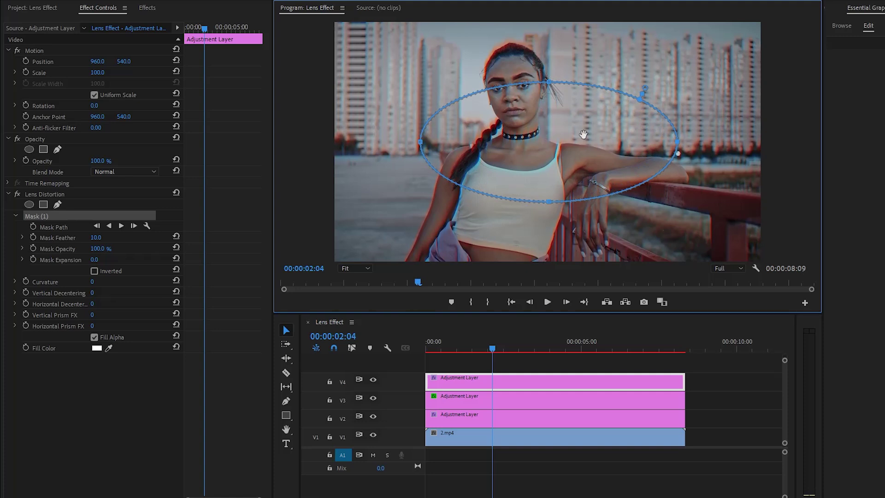
left_click_drag(549, 82, 547, 56)
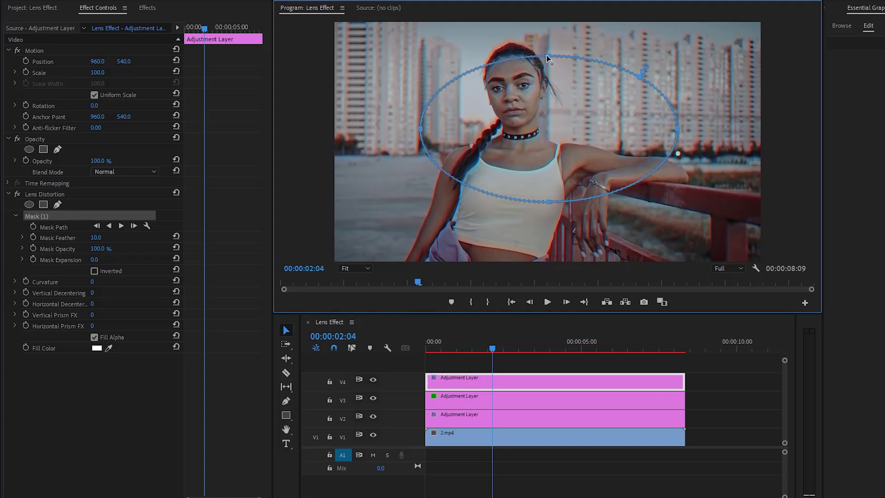
left_click_drag(548, 202, 548, 228)
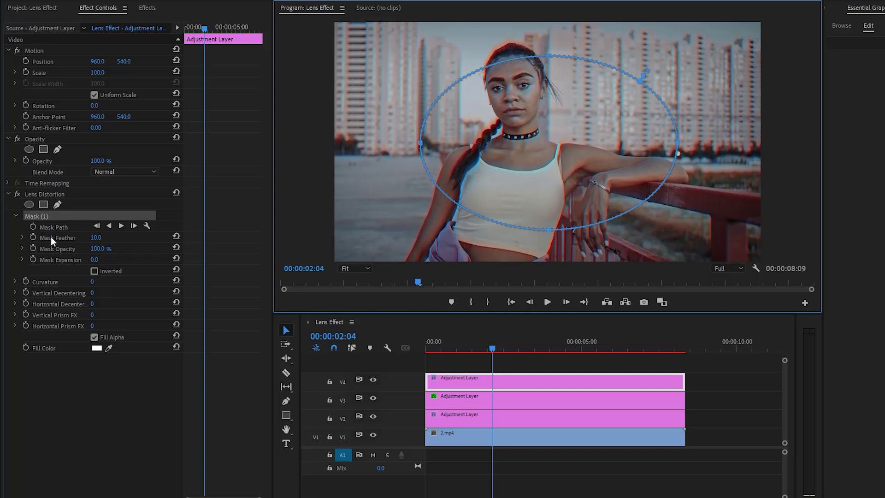
Step: Set Mask Feather 250, Mask Opacity 97%, Mask Expansion 6, and tick Inverted
left_click(96, 238)
type("250")
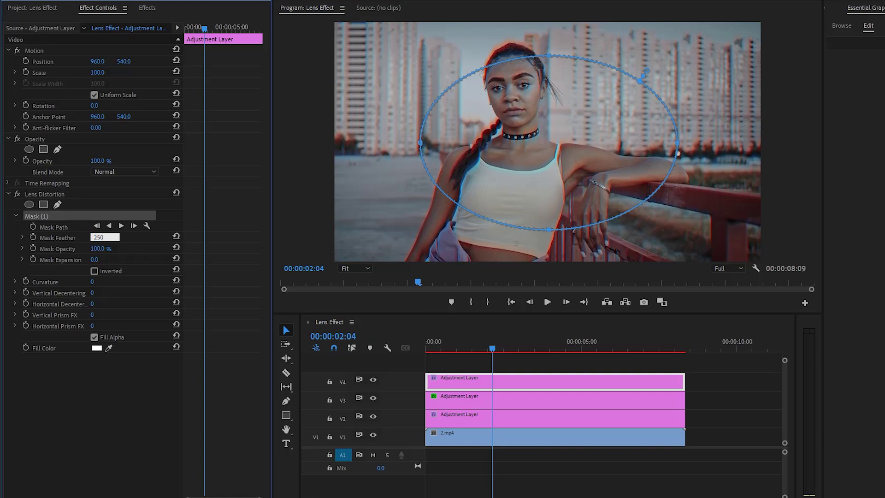
key("Return")
left_click(94, 252)
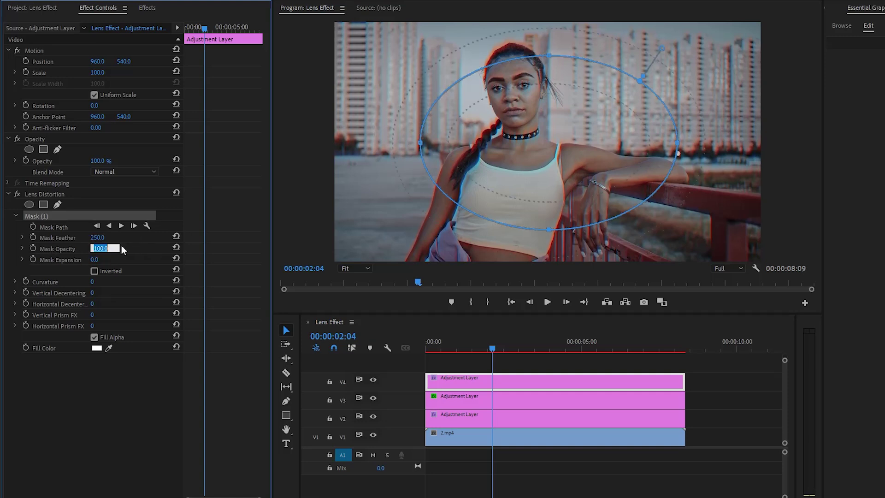
type("97")
key("Return")
left_click(94, 259)
type("6")
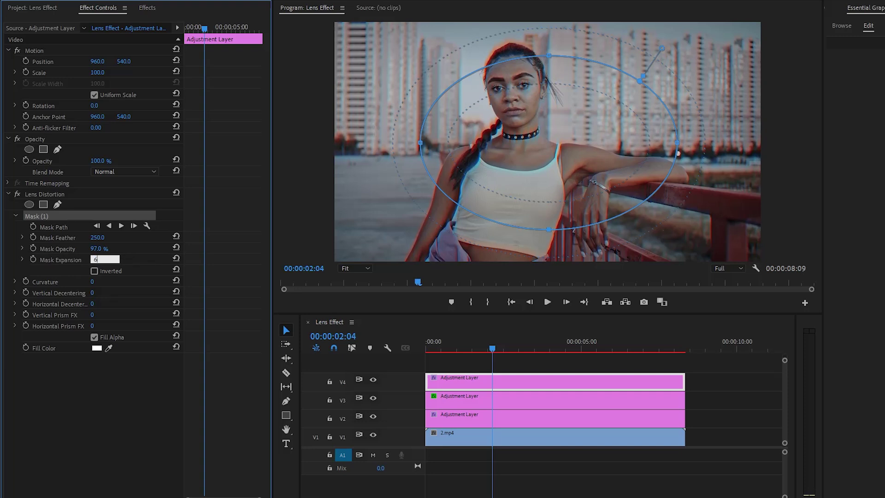
key("Return")
left_click(95, 271)
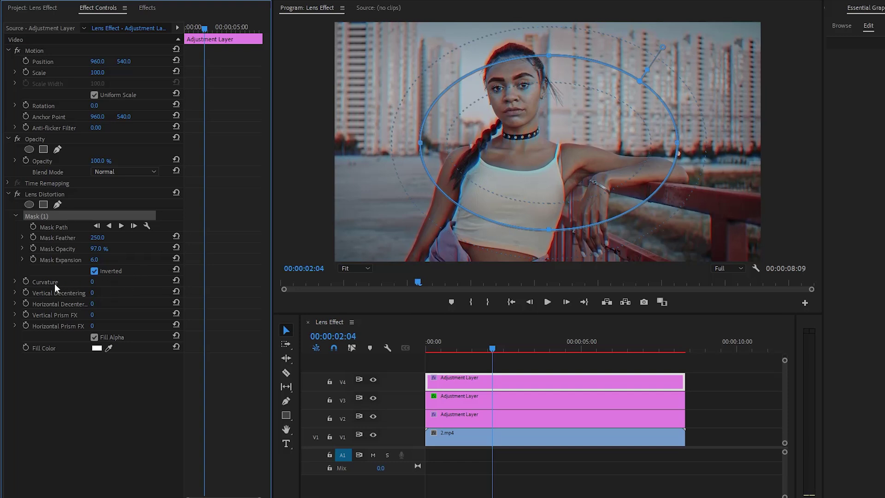
Step: Set Curvature to -56 and Horizontal Prism FX to 8, then hide the mask outline and preview
left_click(92, 282)
type("-56")
key("Return")
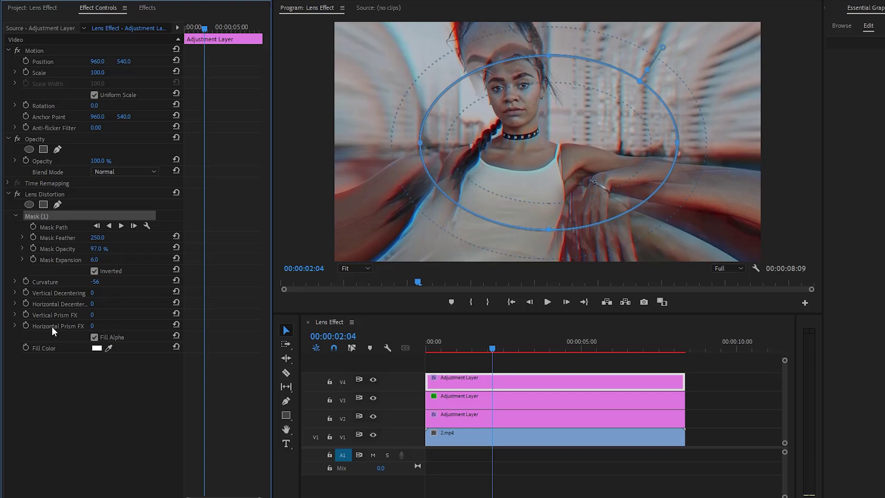
left_click(92, 325)
type("8")
key("Return")
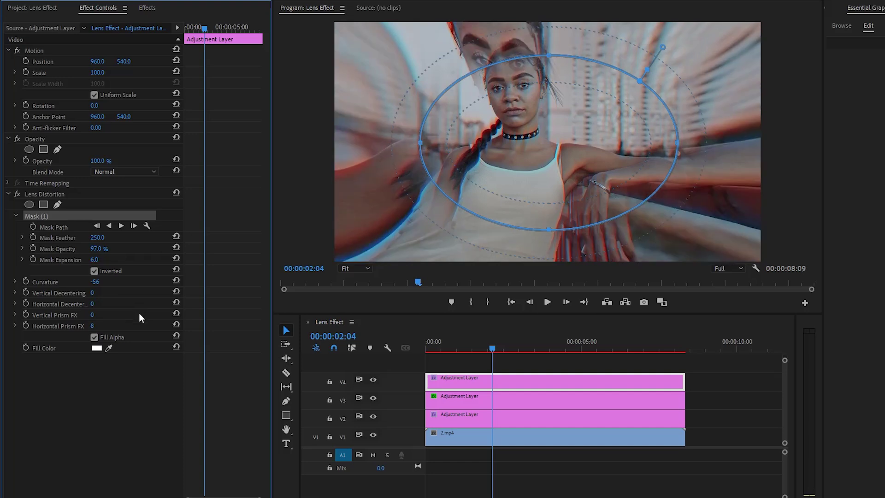
left_click(130, 395)
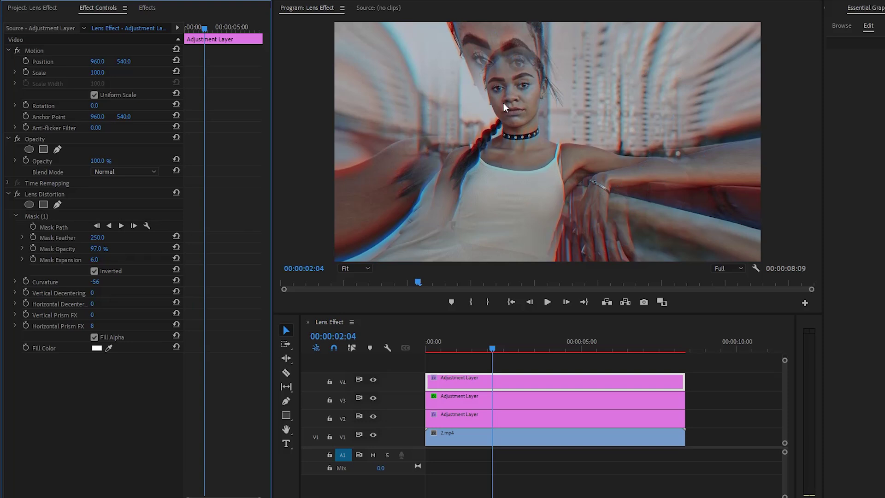
left_click_drag(494, 349, 426, 358)
Step: Deselect the adjustment layer and play the Lens Effect sequence through to review the warped, red-and-blue fringed distortion
left_click(581, 360)
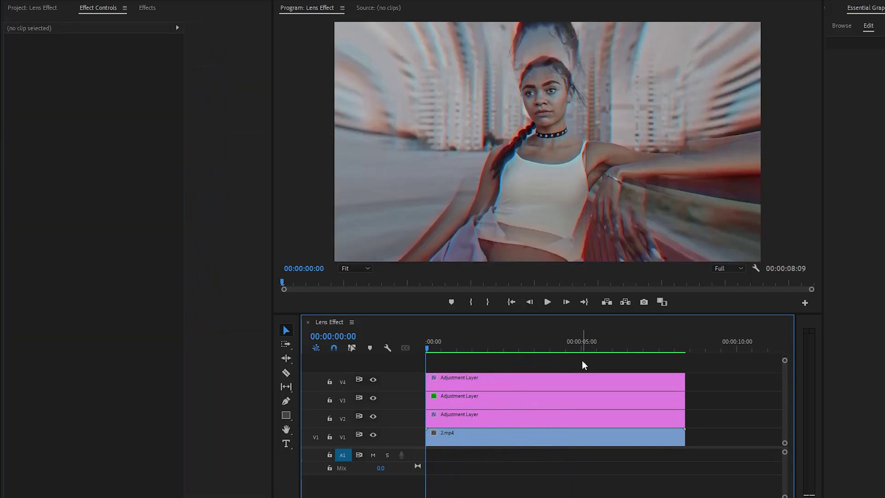
key("space")
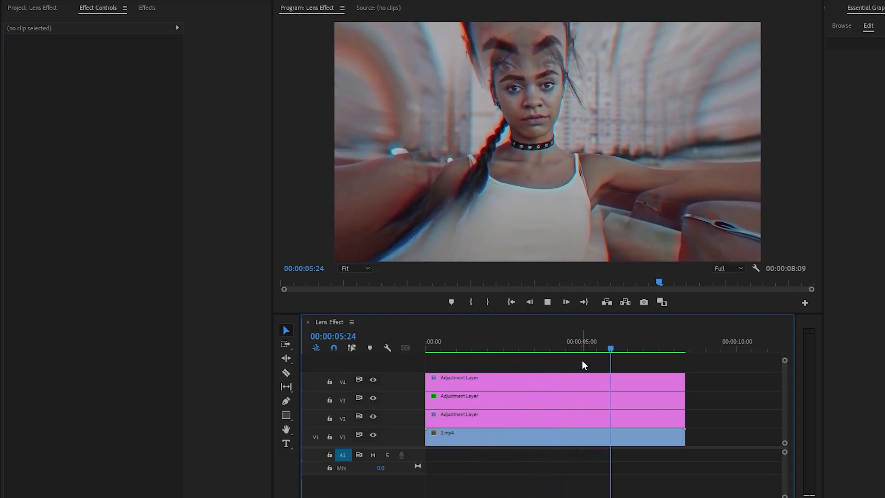
key("space")
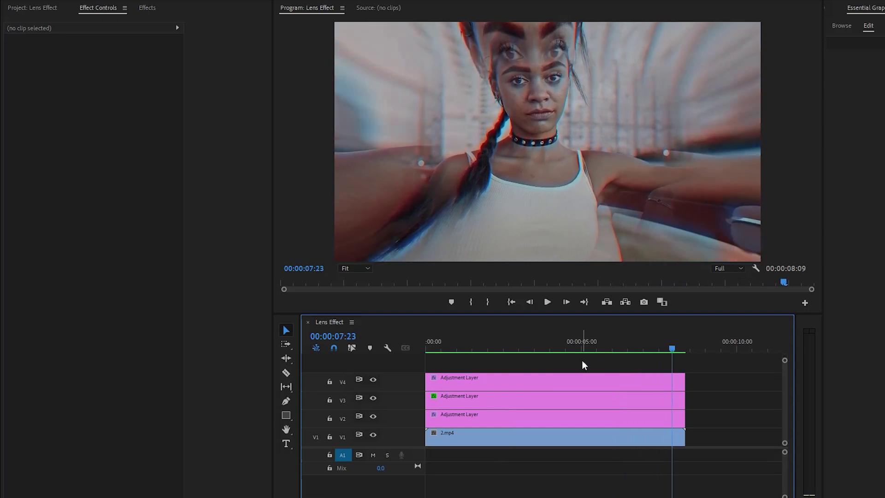